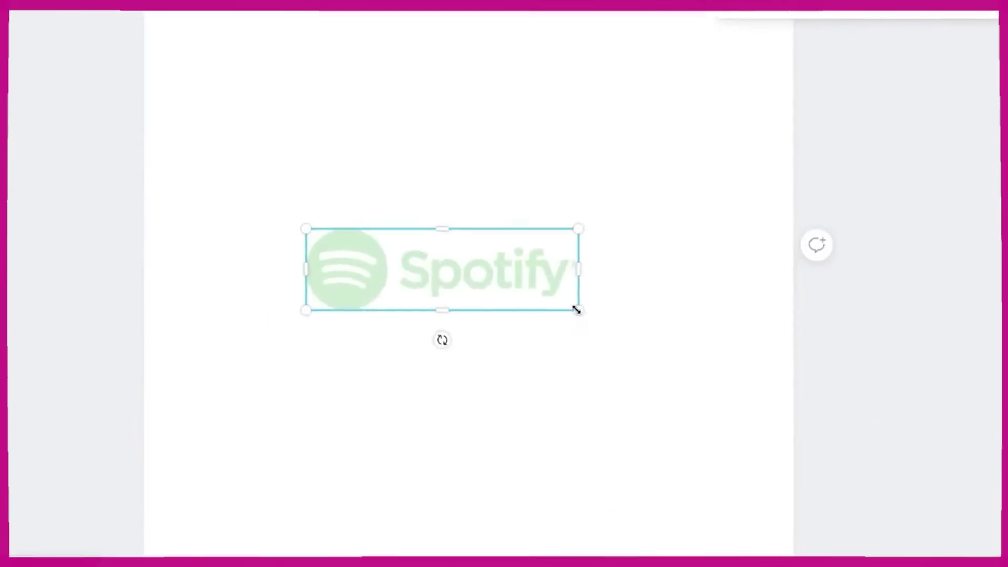
# Enlarge the Spotify logo to nearly the full page width and make it more transparent.
pyautogui.moveTo(576, 308); pyautogui.dragTo(790, 359)
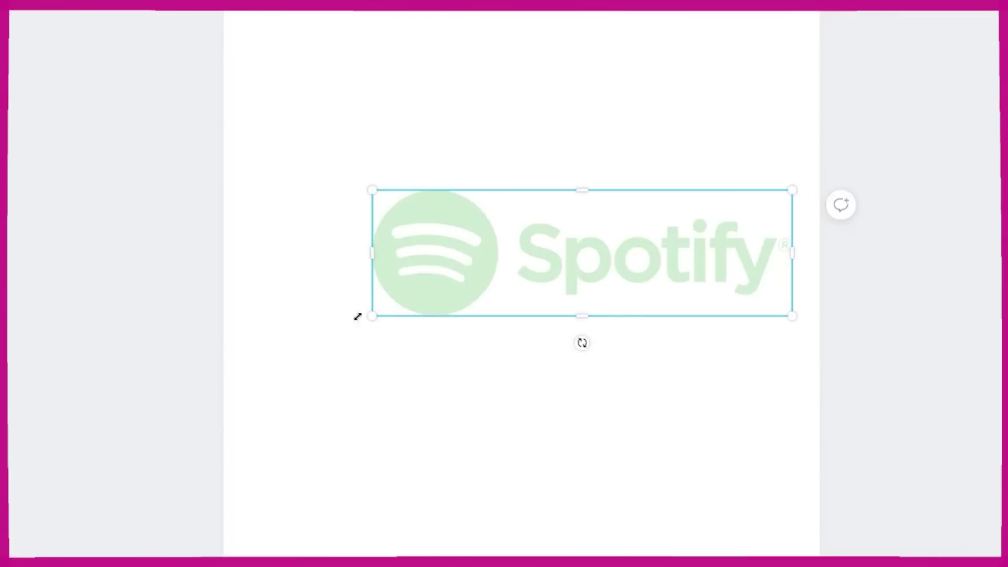
pyautogui.moveTo(366, 317); pyautogui.dragTo(274, 361)
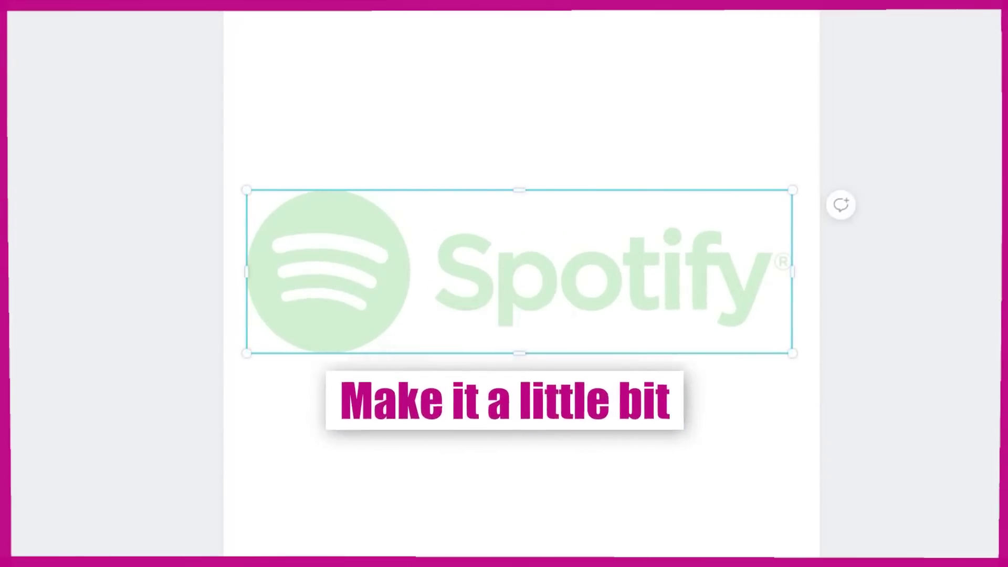
pyautogui.press('2')
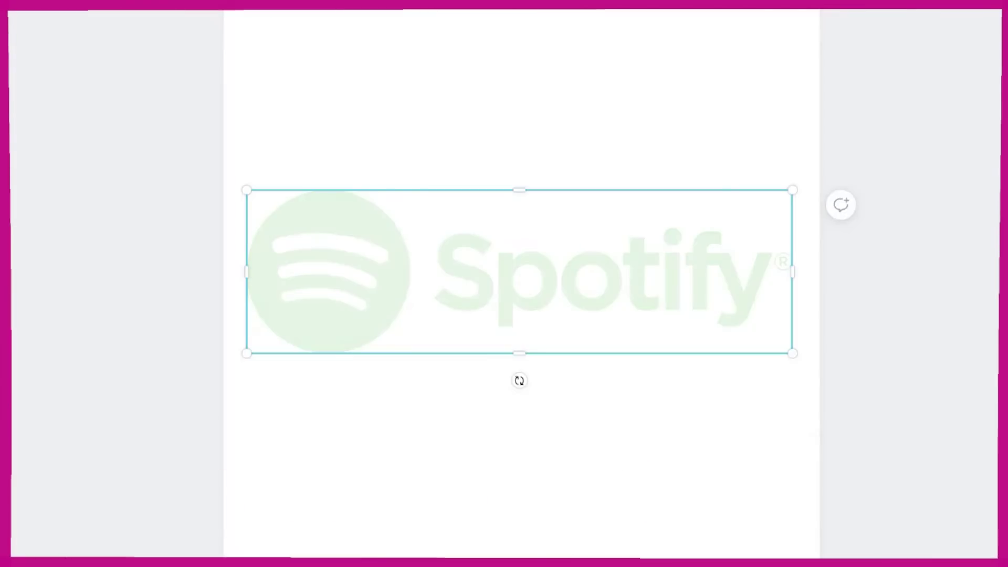
# Duplicate the Spotify watermark page until the design has a page 5.
pyautogui.click(844, 85)
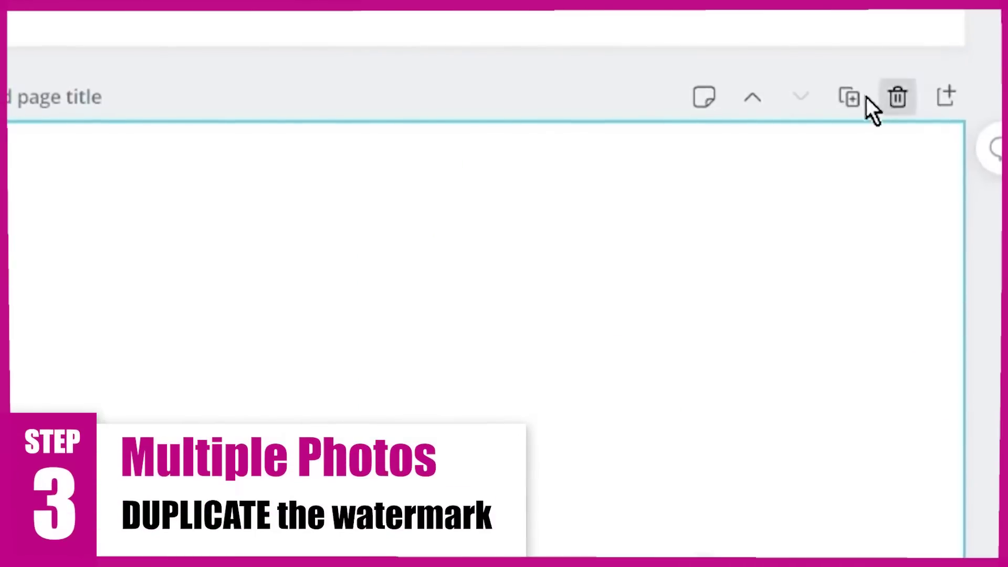
pyautogui.click(848, 98)
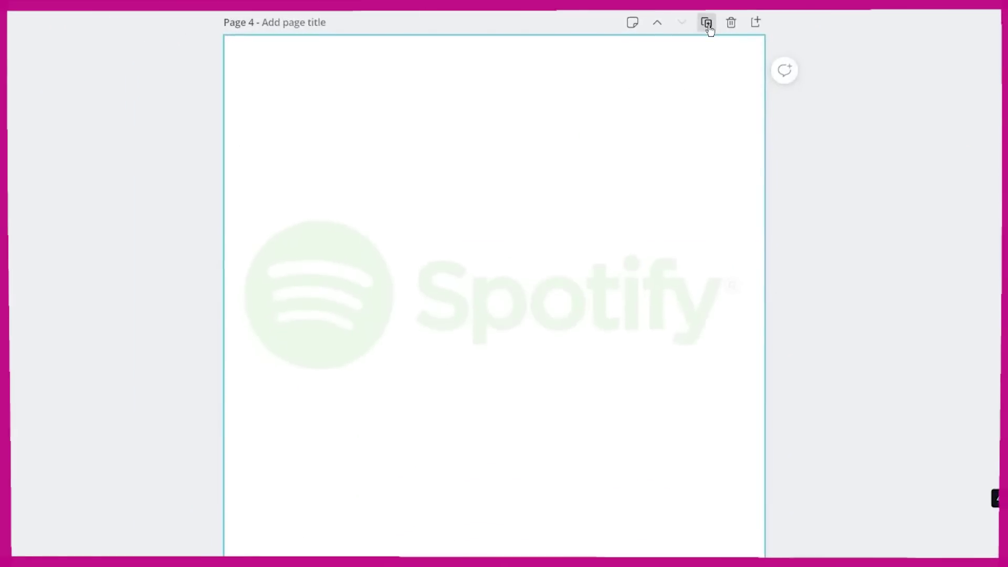
pyautogui.click(707, 24)
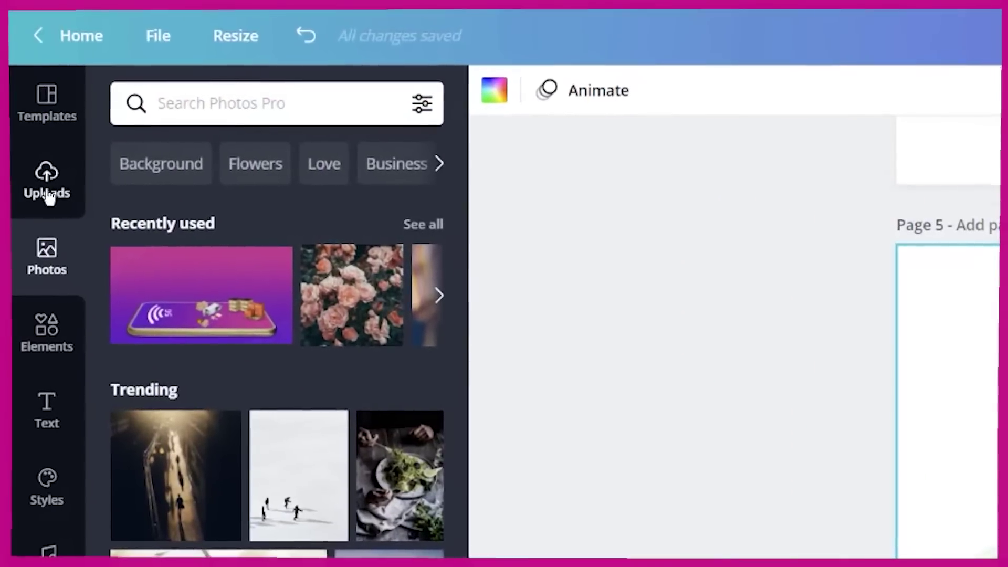
# Make the uploaded portrait with the blue curly hair the background of page 5 and adjust the Spotify watermark's transparency over it.
pyautogui.click(44, 189)
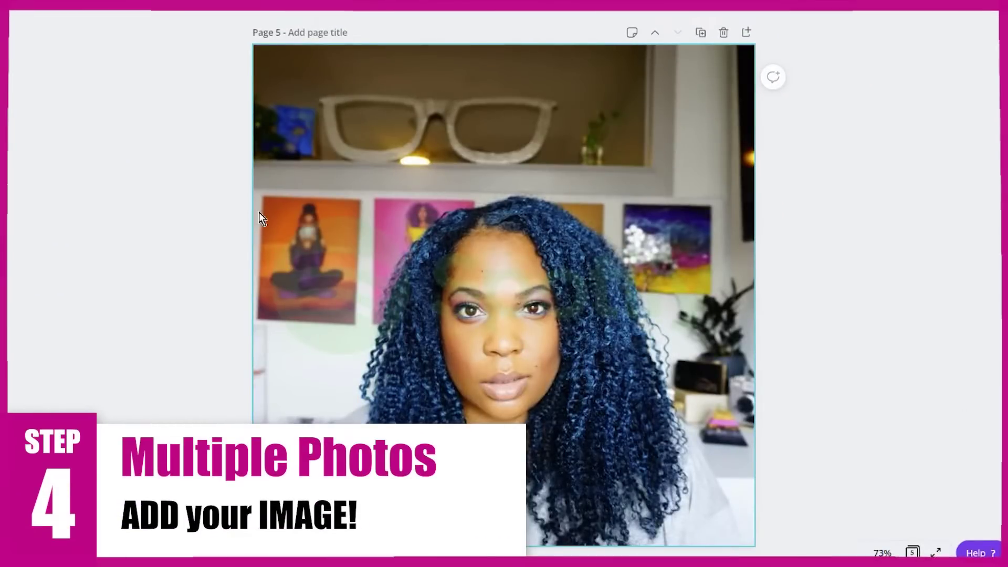
pyautogui.click(474, 282)
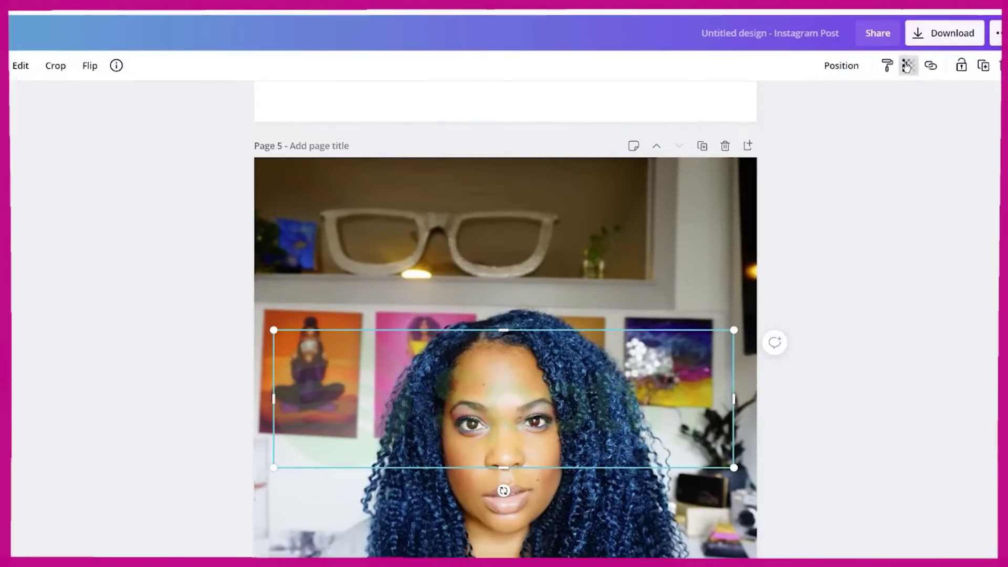
pyautogui.click(906, 66)
pyautogui.moveTo(806, 107); pyautogui.dragTo(814, 111)
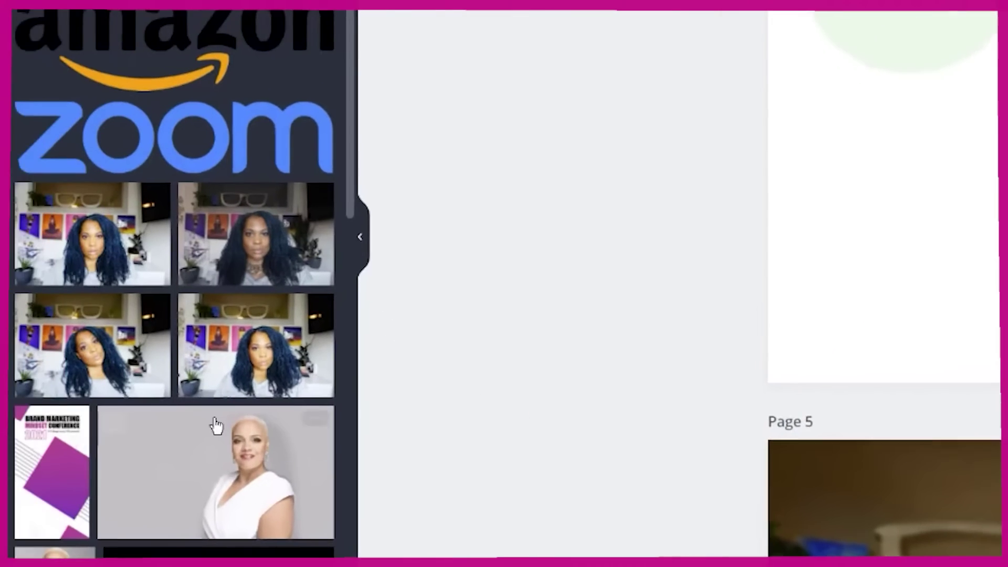
# Place the uploaded photo of the woman with the coffee cup on page 4 and set it as the page background.
pyautogui.scroll(-5, 52, 409)
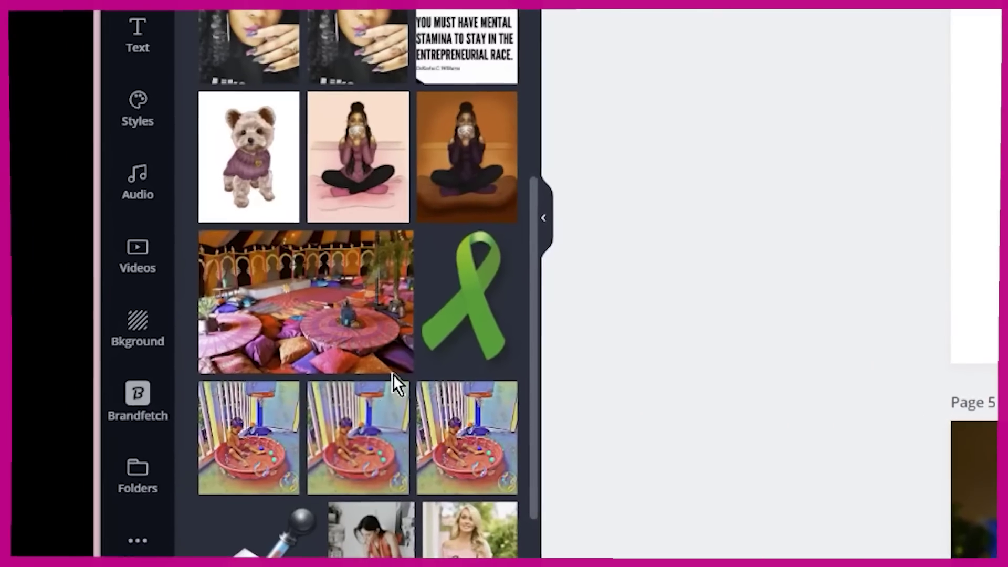
pyautogui.scroll(-5, 52, 409)
pyautogui.moveTo(160, 274); pyautogui.dragTo(436, 160)
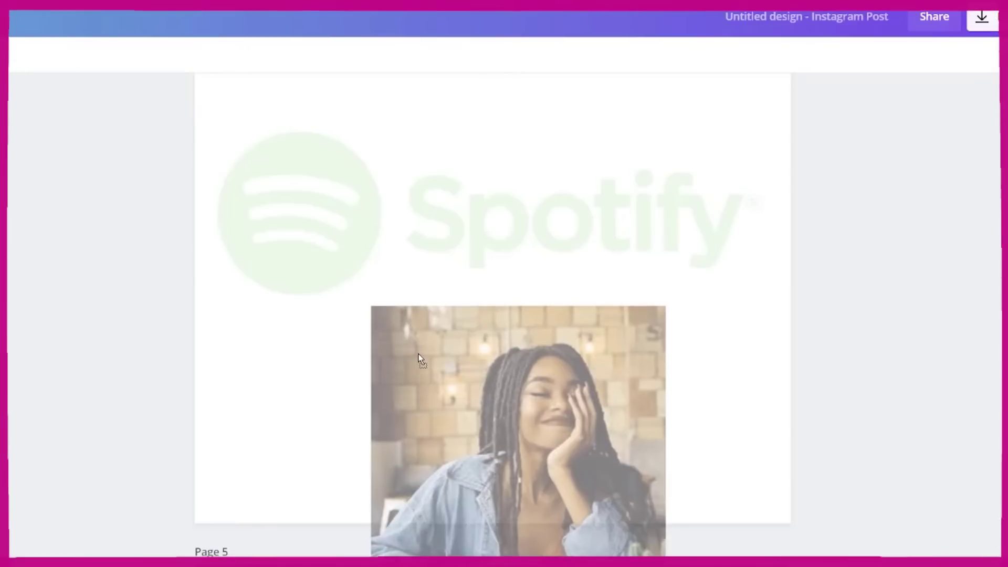
pyautogui.moveTo(419, 359); pyautogui.dragTo(421, 360)
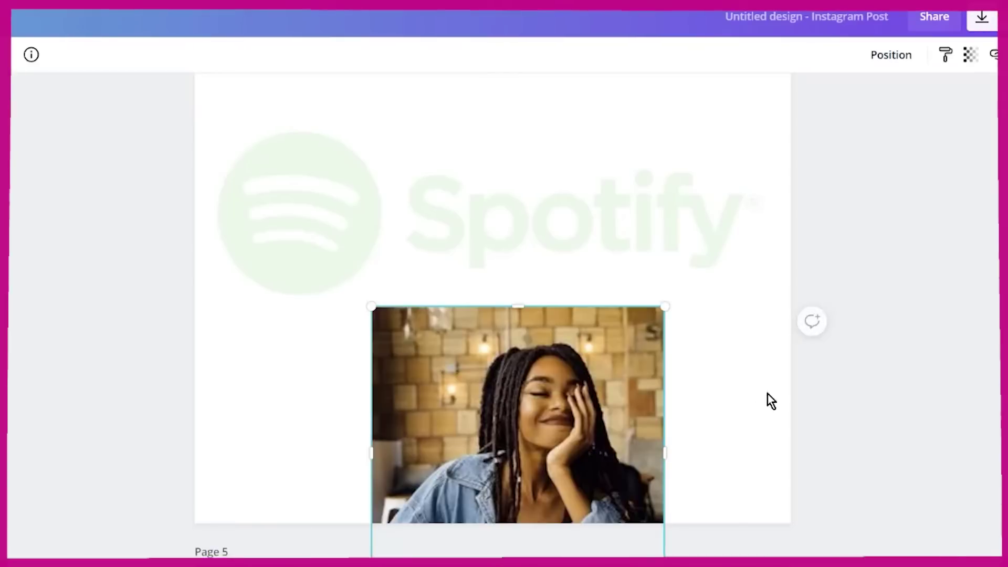
pyautogui.moveTo(502, 440); pyautogui.dragTo(417, 344)
pyautogui.rightClick(438, 363)
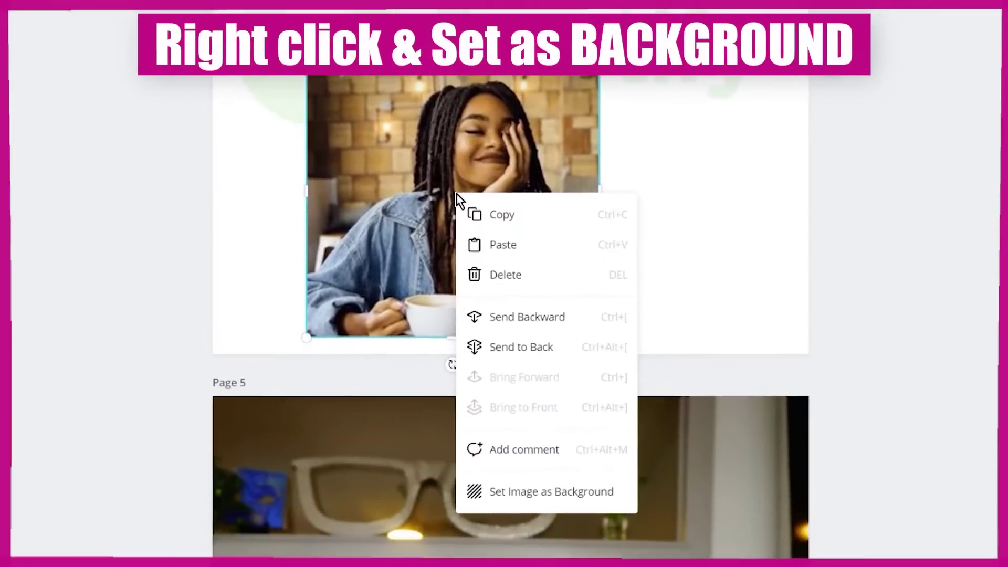
pyautogui.click(581, 499)
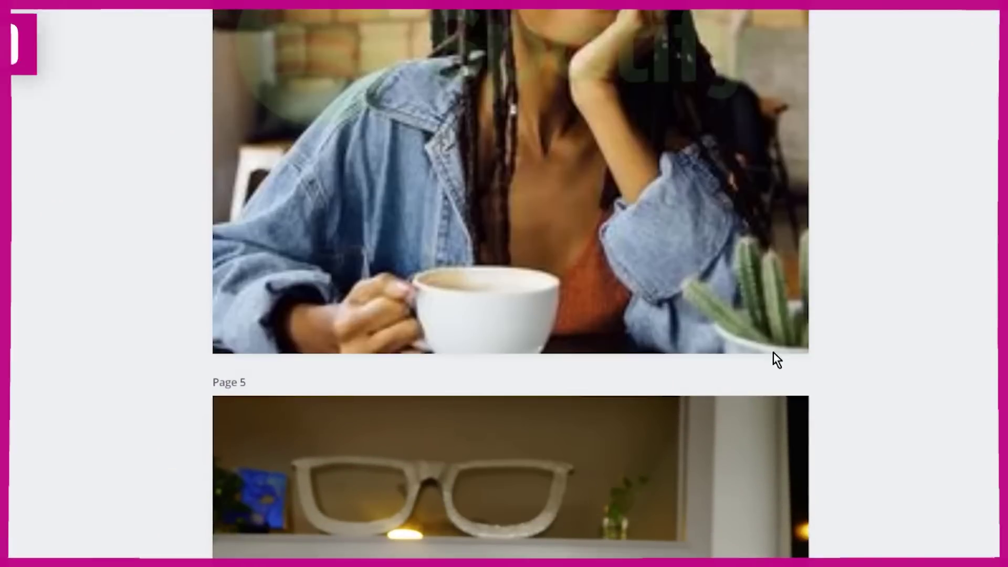
pyautogui.scroll(5, 773, 353)
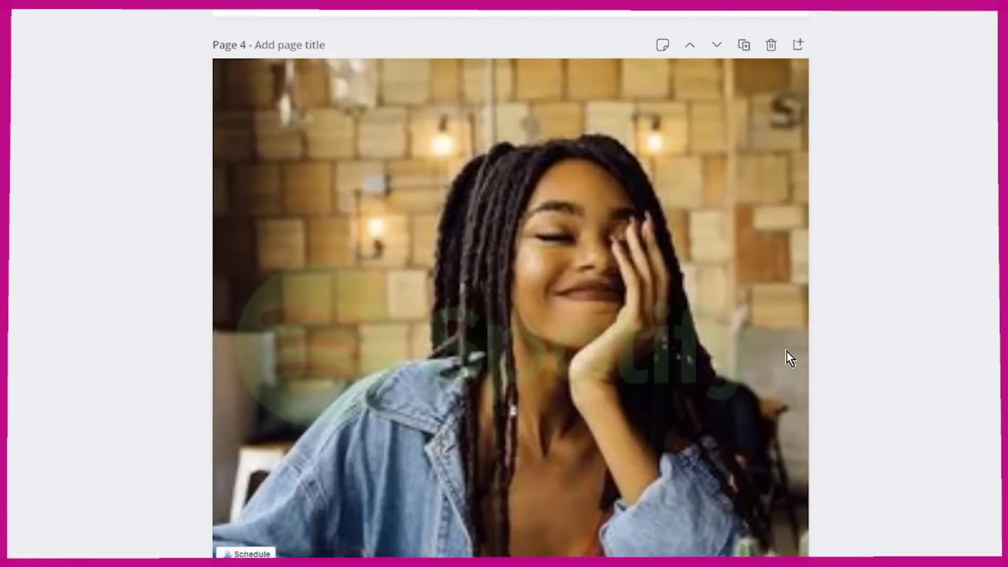
pyautogui.scroll(-15, 791, 362)
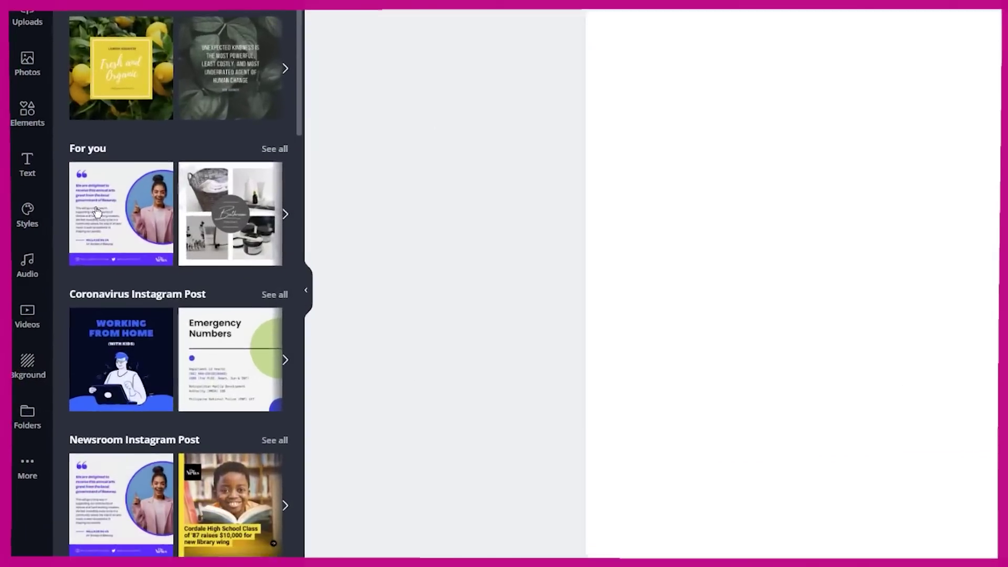
# Add the Socially NiNA logo to the blank page, move it to the upper-left corner and shrink it to about 199 × 118.
pyautogui.click(45, 471)
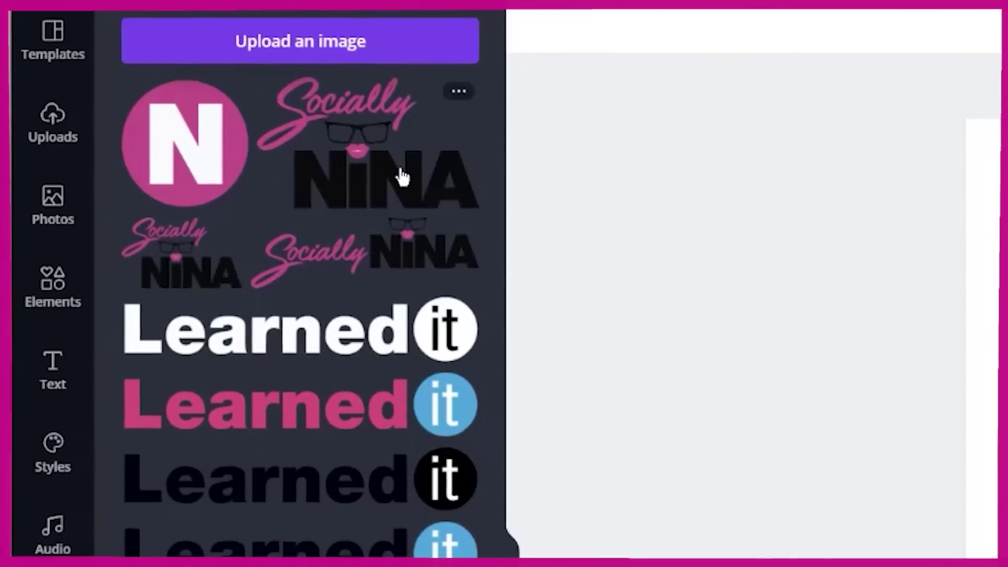
pyautogui.click(396, 174)
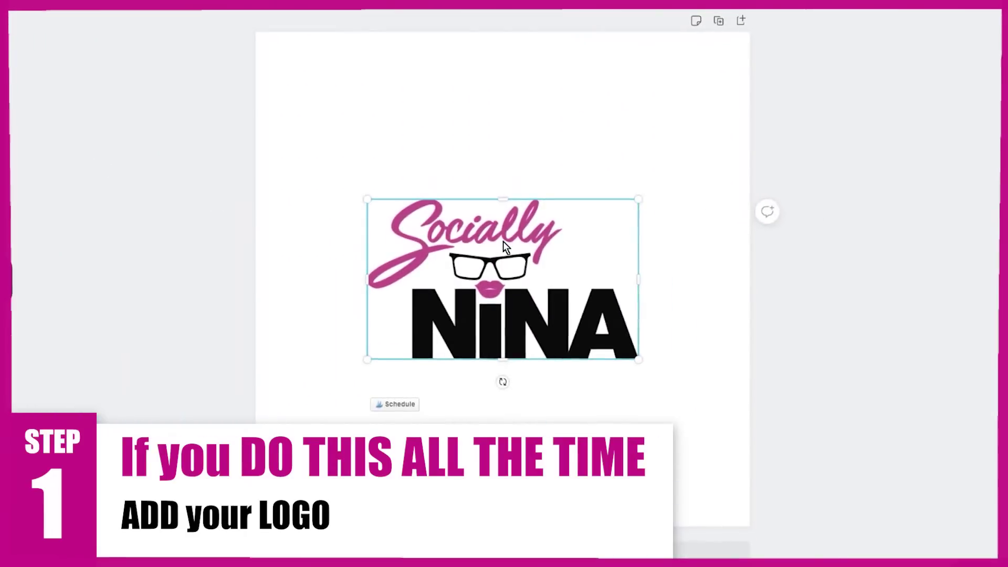
pyautogui.moveTo(498, 238); pyautogui.dragTo(415, 114)
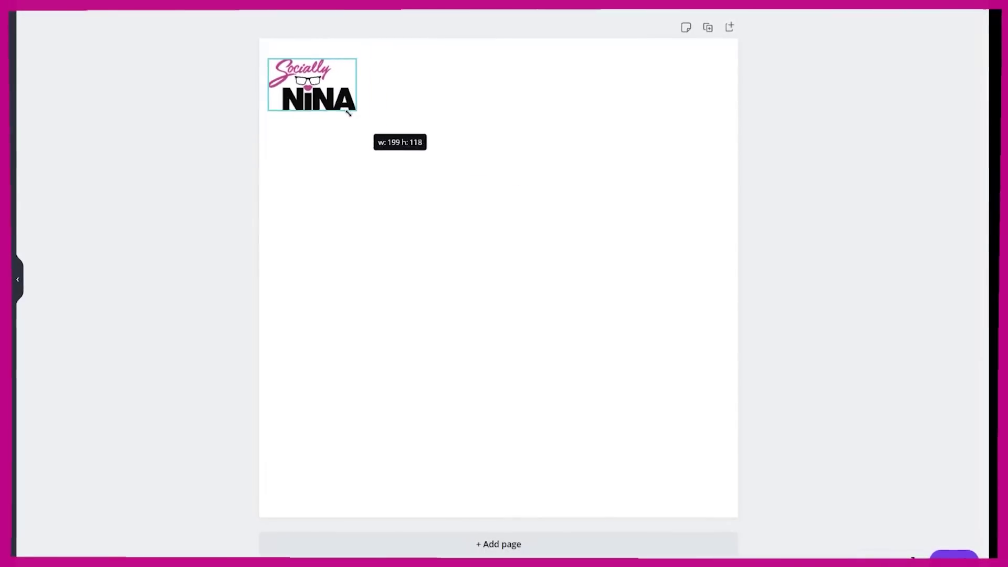
pyautogui.hotkey('ctrl', 'd')
pyautogui.moveTo(345, 76); pyautogui.dragTo(419, 72)
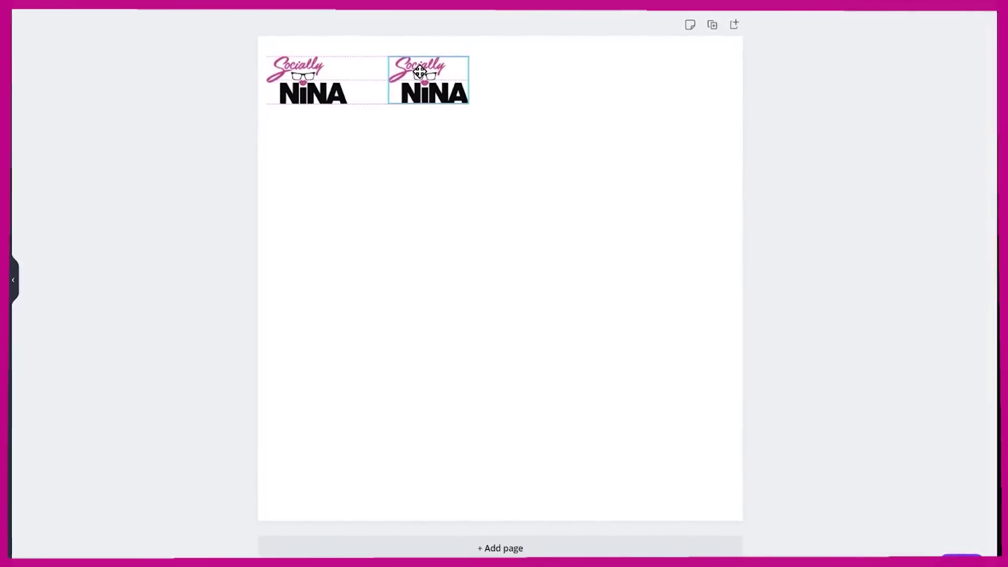
pyautogui.press('Delete')
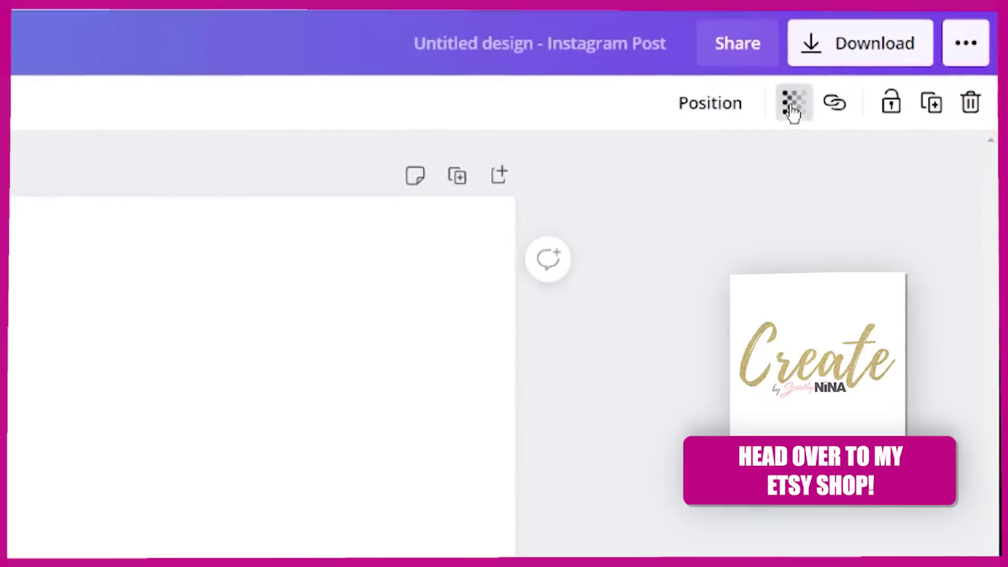
# Set the transparency of the Socially NiNA logo in the page corner to 13.
pyautogui.click(897, 0)
pyautogui.moveTo(852, 25); pyautogui.dragTo(746, 26)
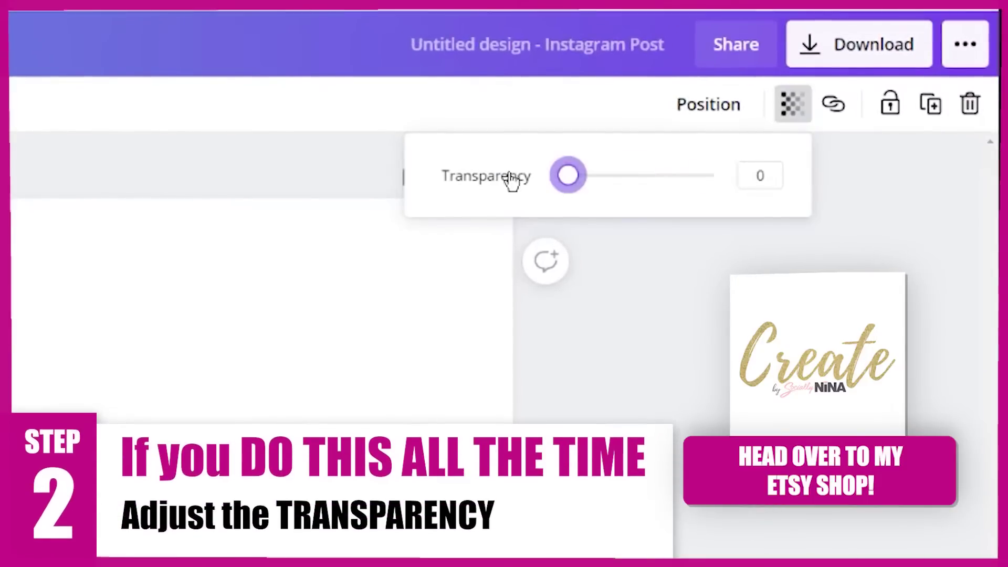
pyautogui.moveTo(571, 188); pyautogui.dragTo(584, 190)
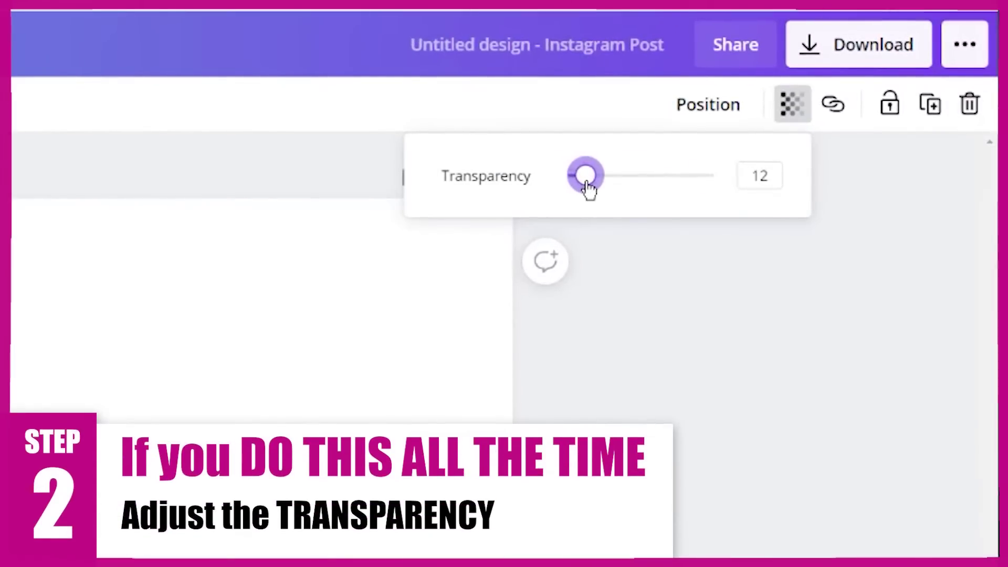
pyautogui.moveTo(592, 189); pyautogui.dragTo(590, 190)
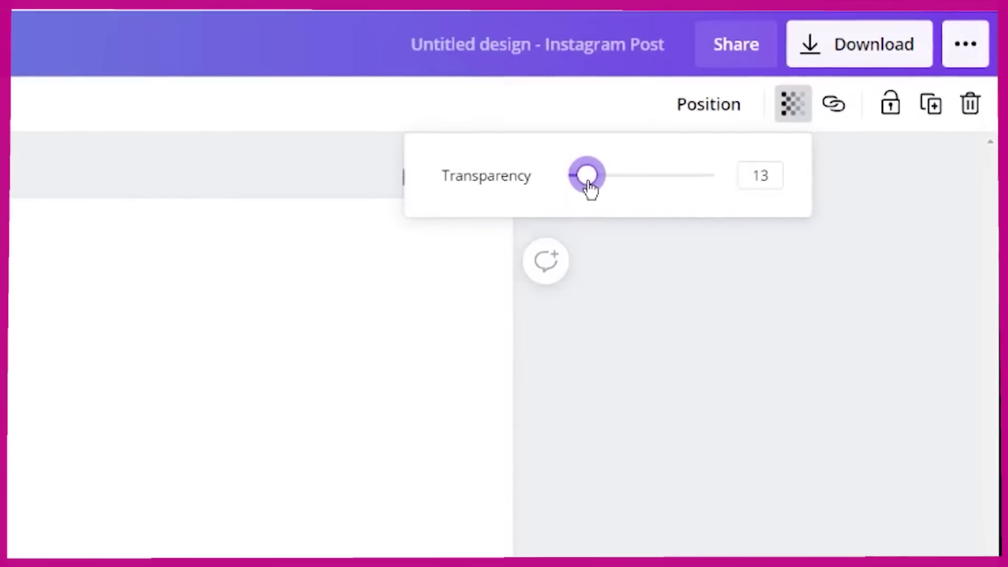
pyautogui.click(106, 166)
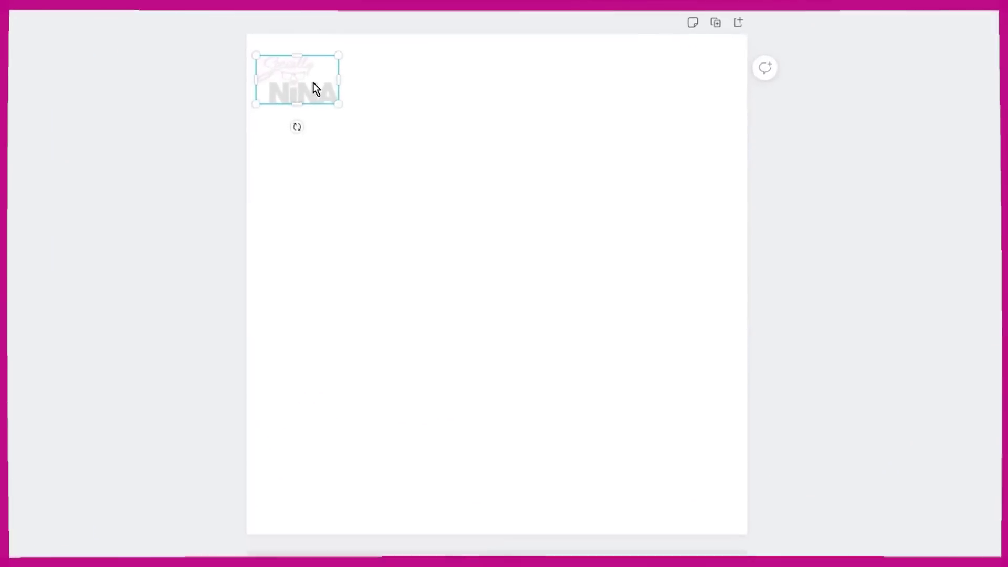
# Duplicate the faded Socially NiNA logo repeatedly to get a stack of copies for the watermark template.
pyautogui.hotkey('ctrl', 'd')
pyautogui.hotkey('ctrl', 'd')
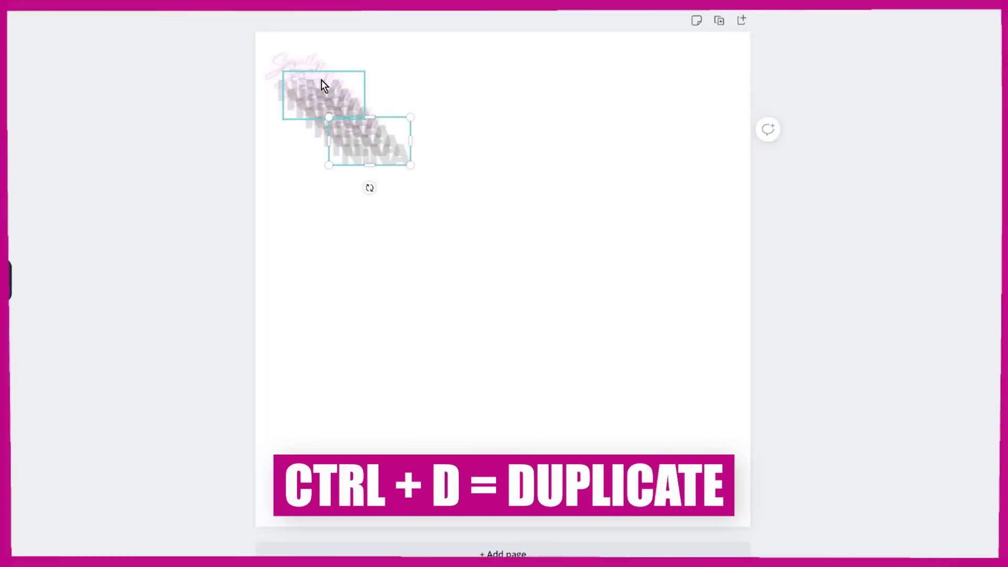
pyautogui.hotkey('ctrl', 'd')
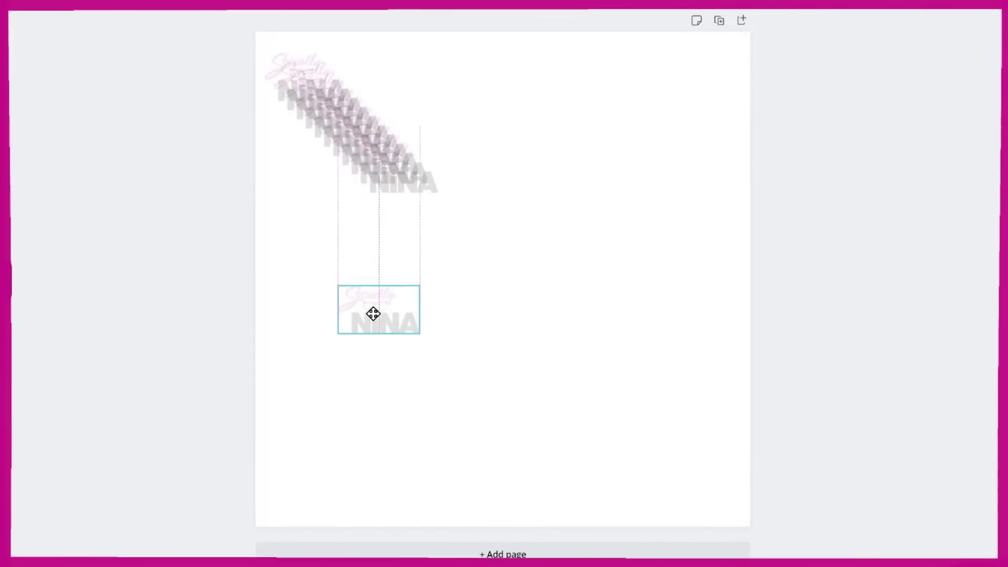
# Spread the stacked Socially NiNA logo copies across the whole page in a loose, scattered pattern.
pyautogui.moveTo(395, 167); pyautogui.dragTo(703, 55)
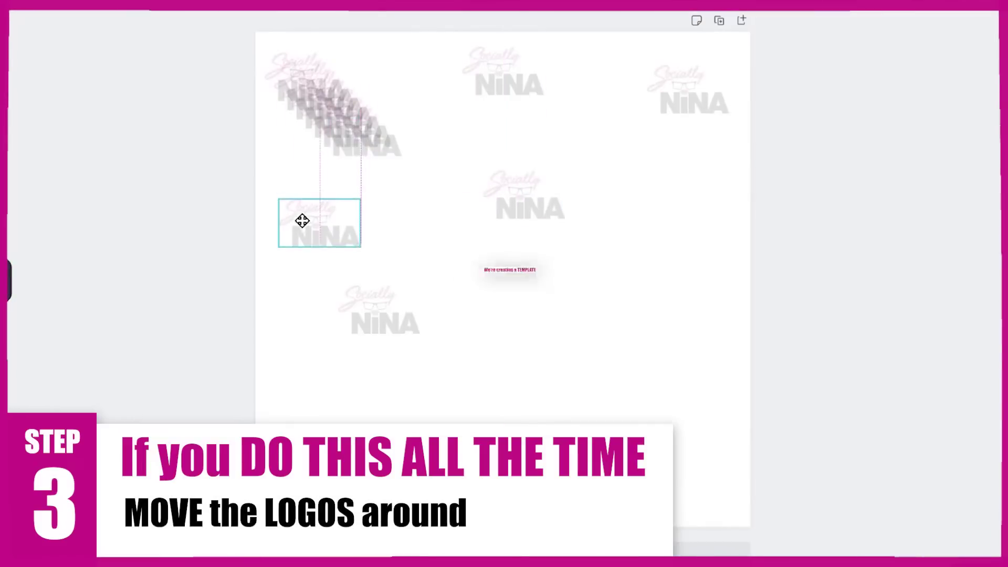
pyautogui.moveTo(350, 137); pyautogui.dragTo(614, 320)
pyautogui.moveTo(346, 131); pyautogui.dragTo(329, 396)
pyautogui.moveTo(337, 117); pyautogui.dragTo(502, 336)
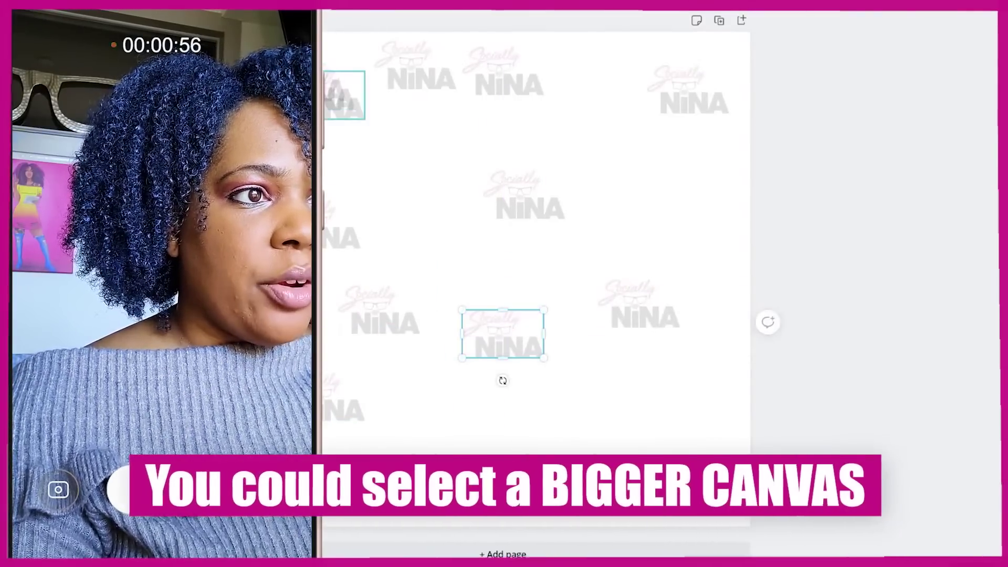
pyautogui.moveTo(341, 97); pyautogui.dragTo(641, 443)
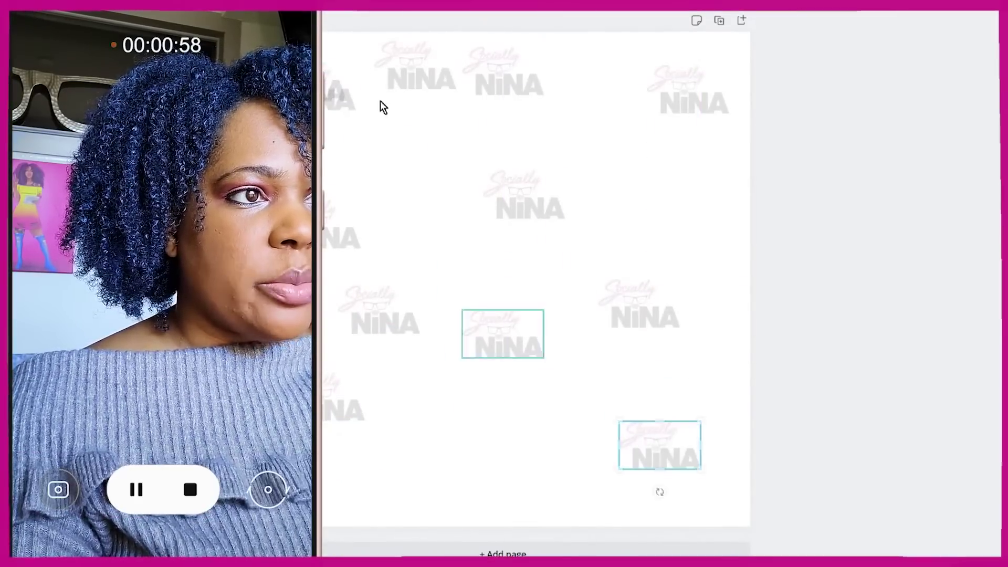
pyautogui.moveTo(333, 97); pyautogui.dragTo(553, 409)
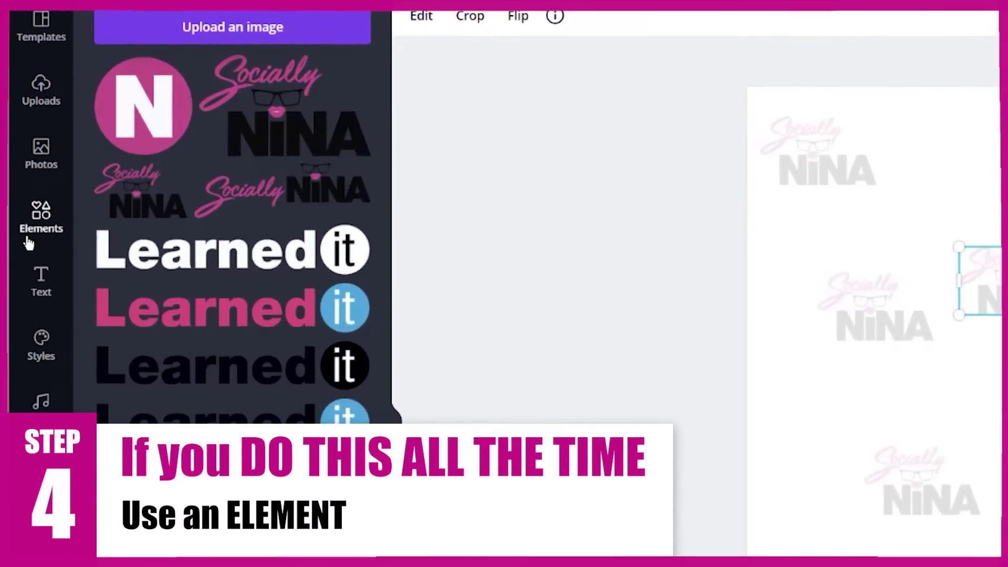
# Browse the Circle elements and add a thin circle outline among the scattered logos.
pyautogui.click(28, 240)
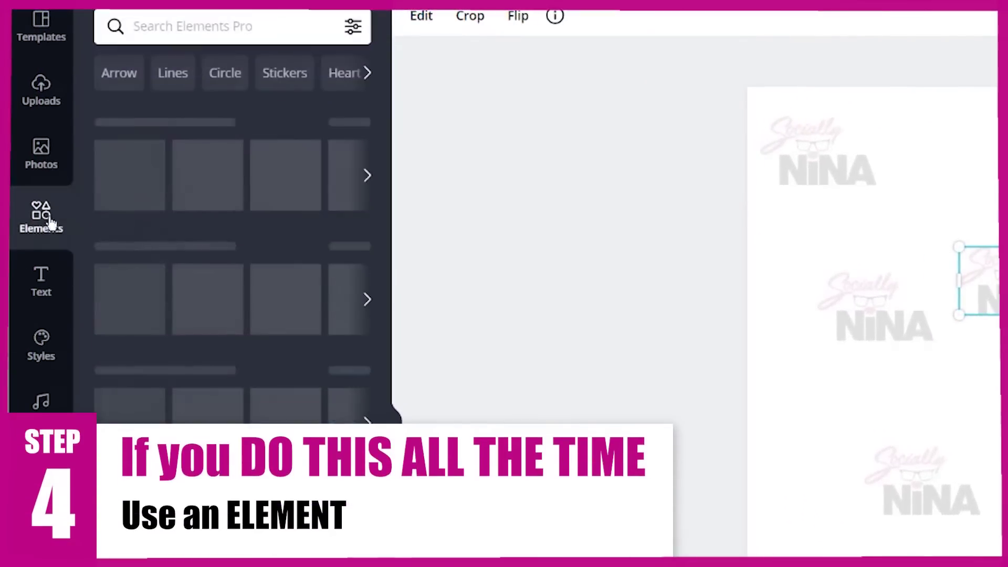
pyautogui.click(172, 35)
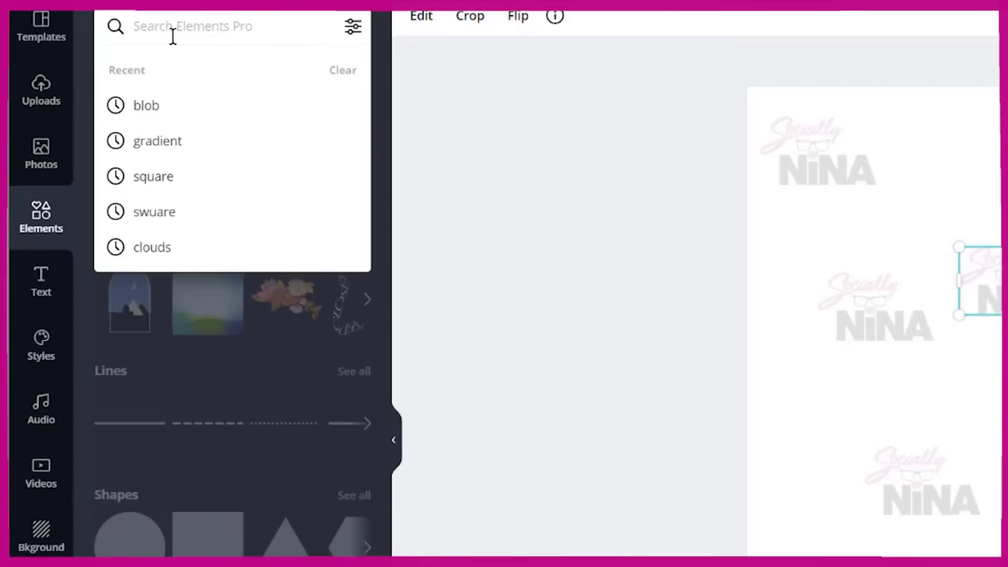
pyautogui.press('Escape')
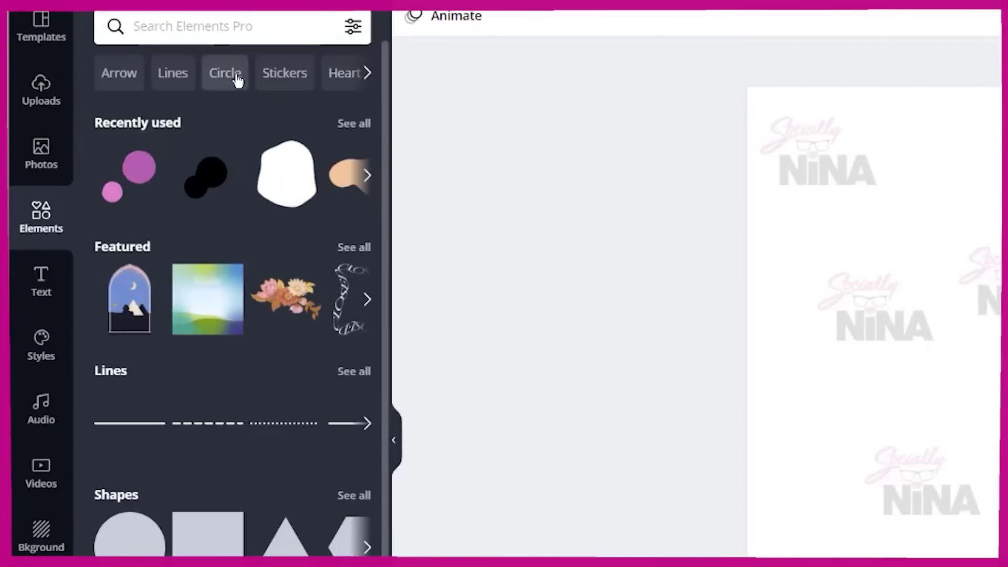
pyautogui.click(237, 79)
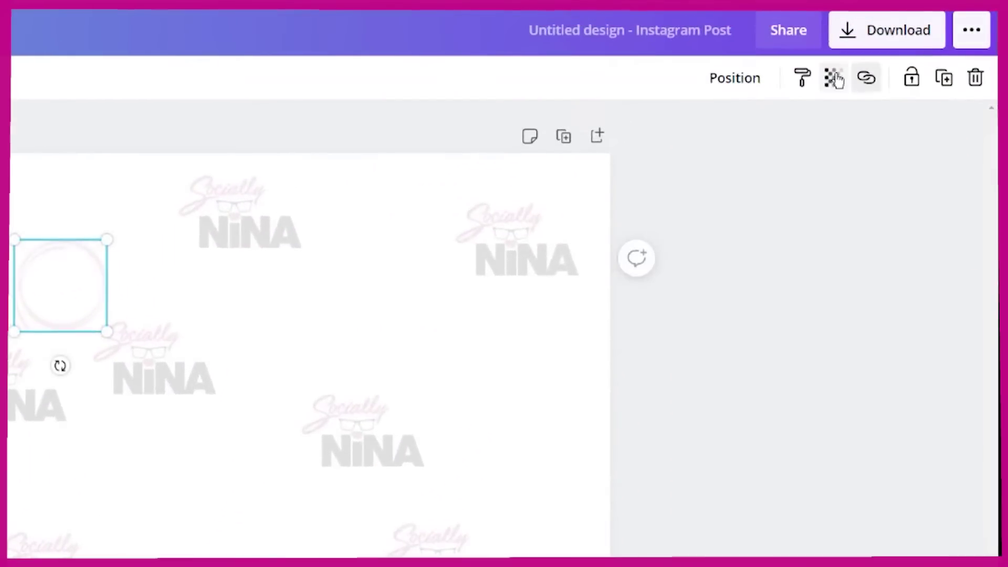
# Set the transparency of the circle outline among the scattered logos to 3 and deselect it.
pyautogui.click(833, 78)
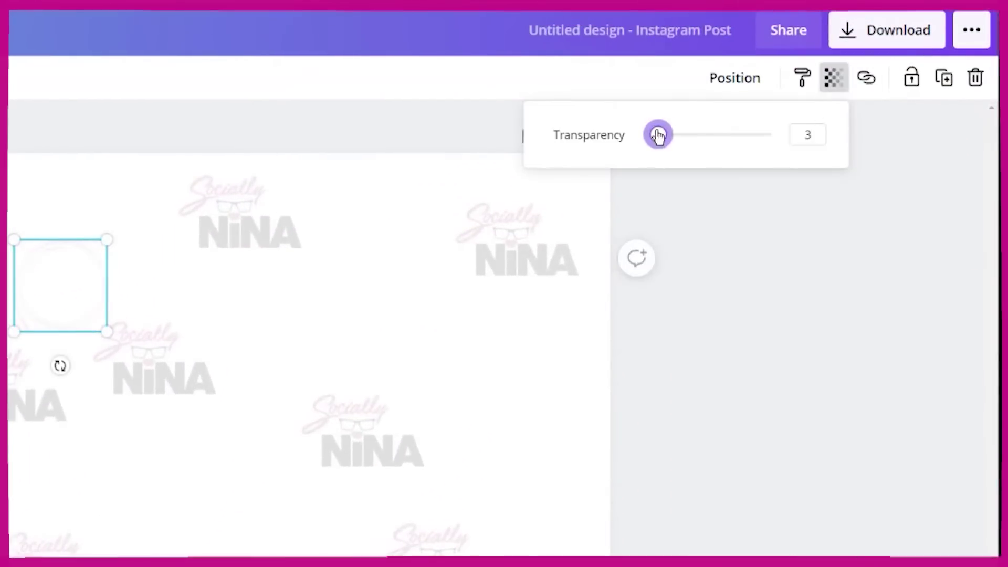
pyautogui.click(58, 289)
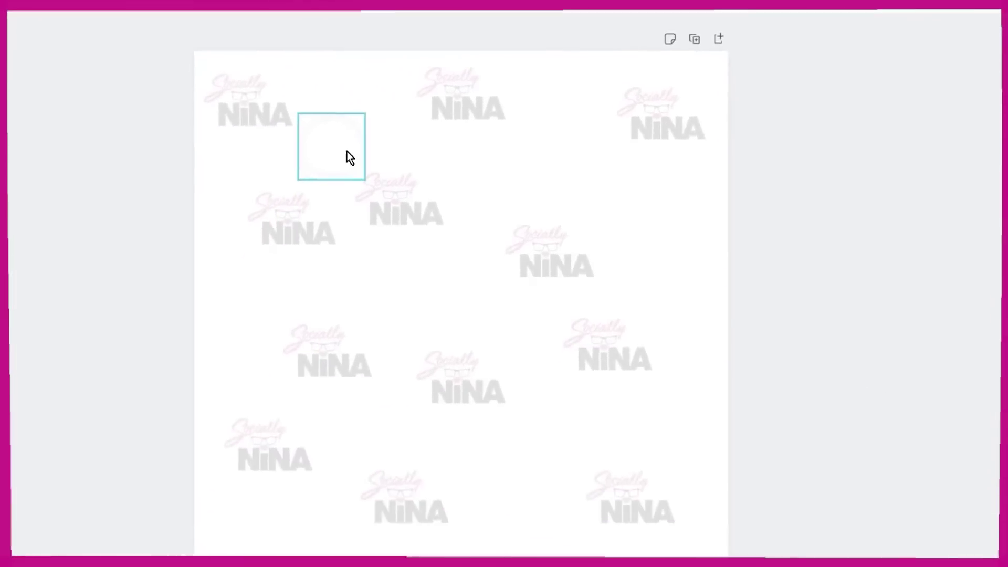
pyautogui.click(909, 95)
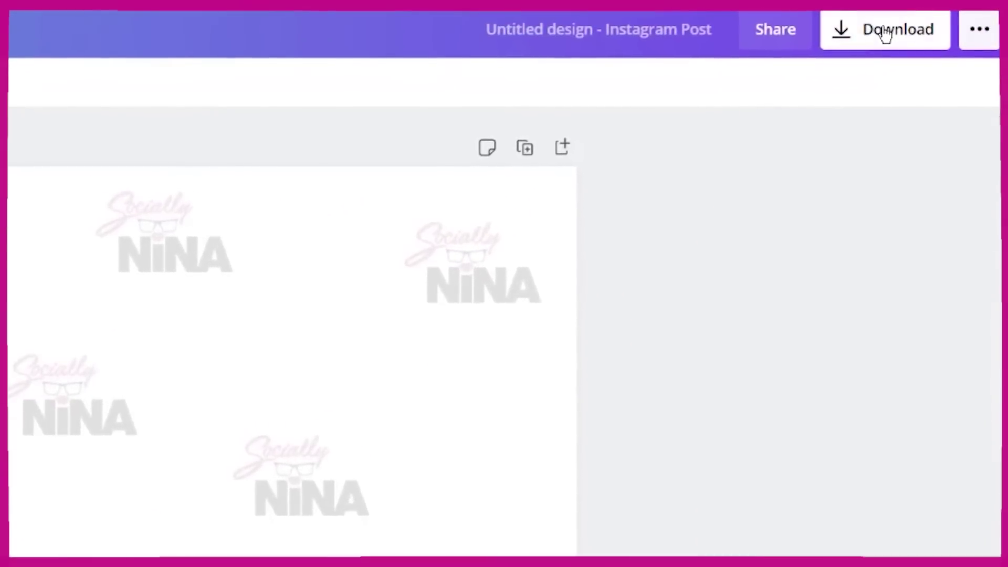
# Download the watermark design as a PNG with a transparent background, saving it as "Untitled design" in the Downloads folder.
pyautogui.click(886, 32)
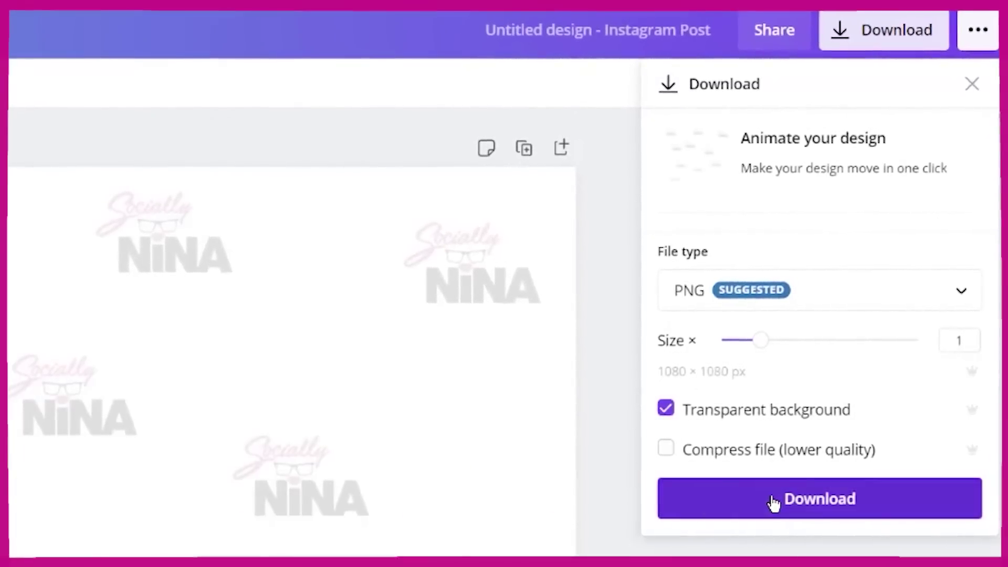
pyautogui.click(773, 500)
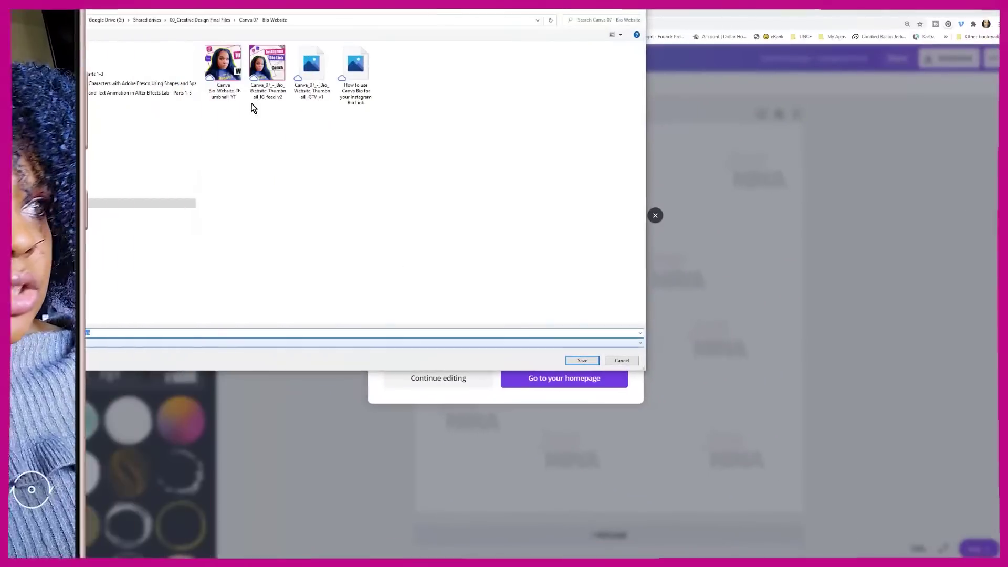
pyautogui.click(71, 273)
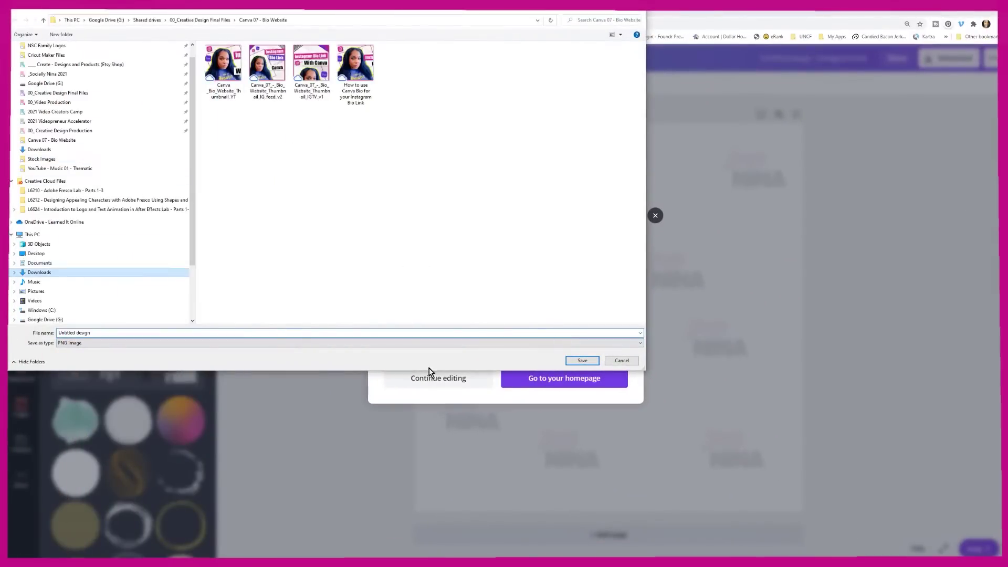
pyautogui.press('Return')
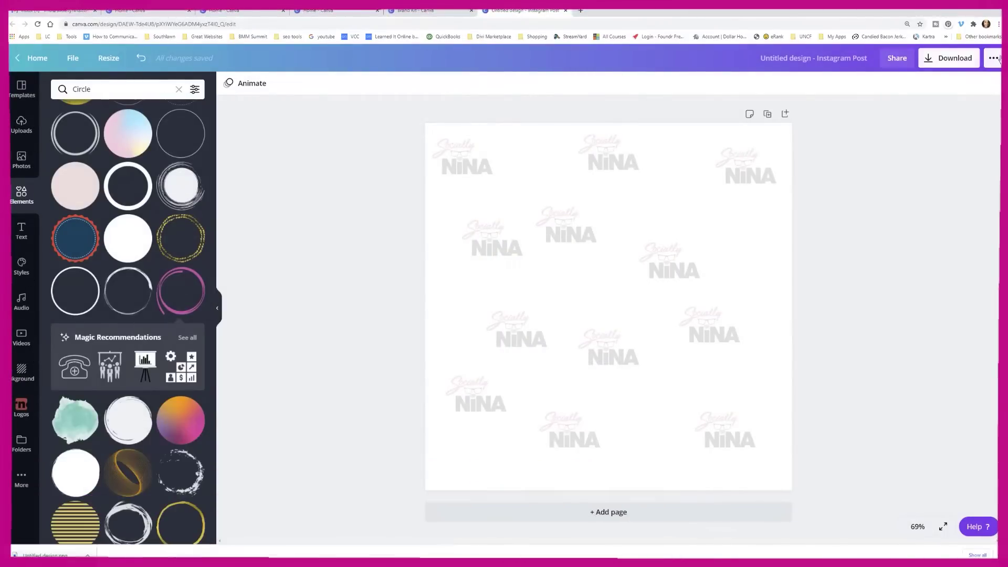
# Upload the downloaded "Untitled design" watermark image to the Brand Kit's brand logos.
pyautogui.click(31, 61)
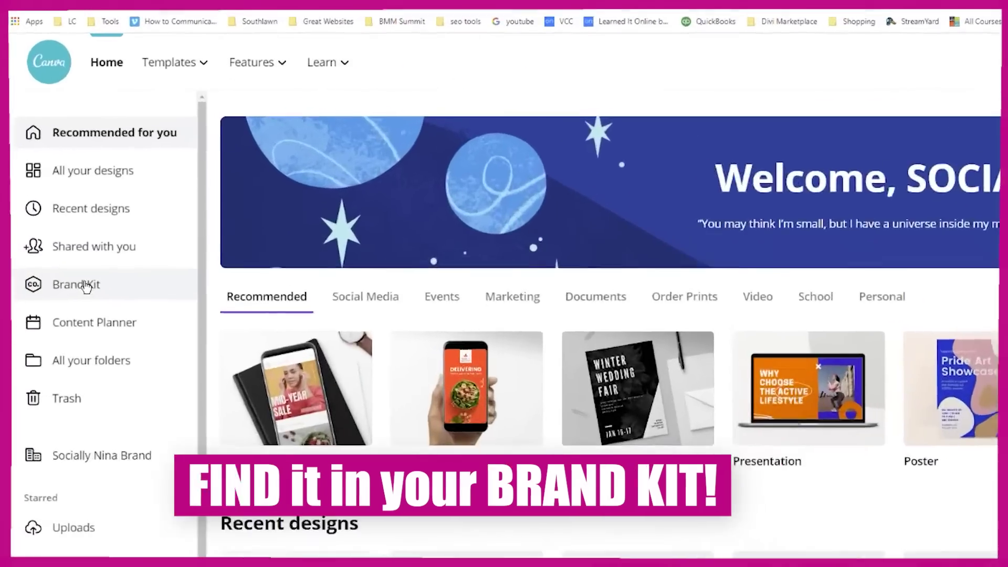
pyautogui.click(53, 198)
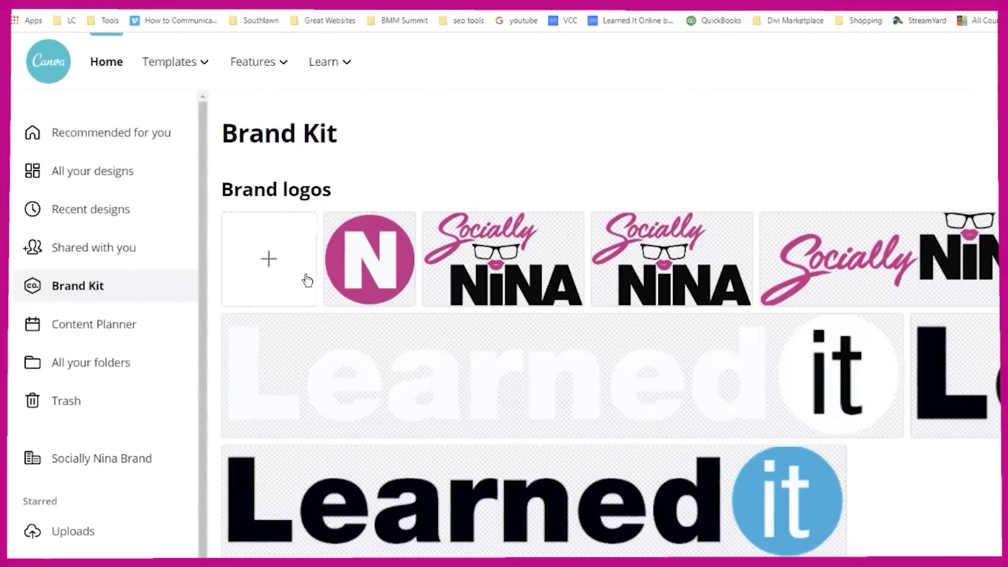
pyautogui.click(278, 259)
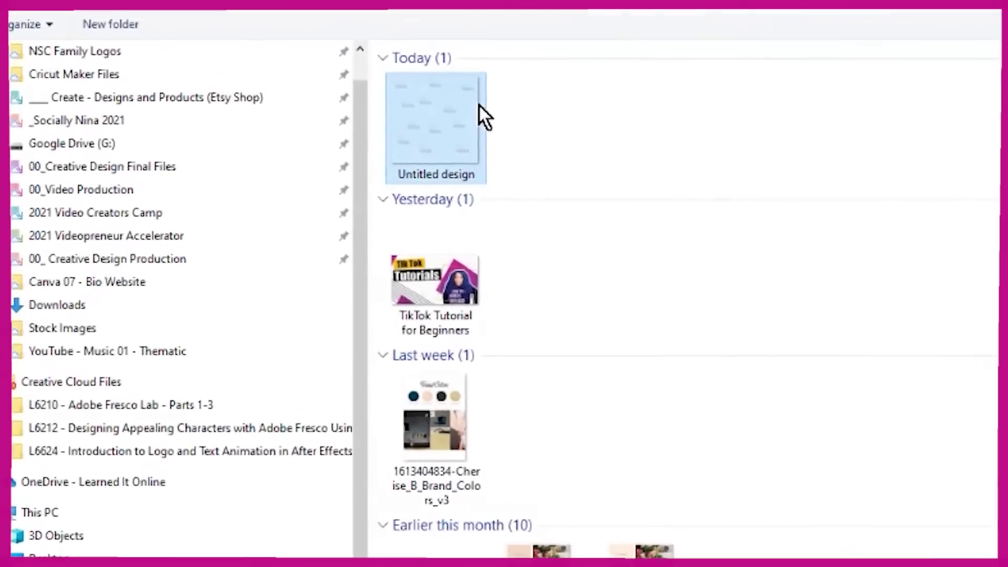
pyautogui.doubleClick(482, 110)
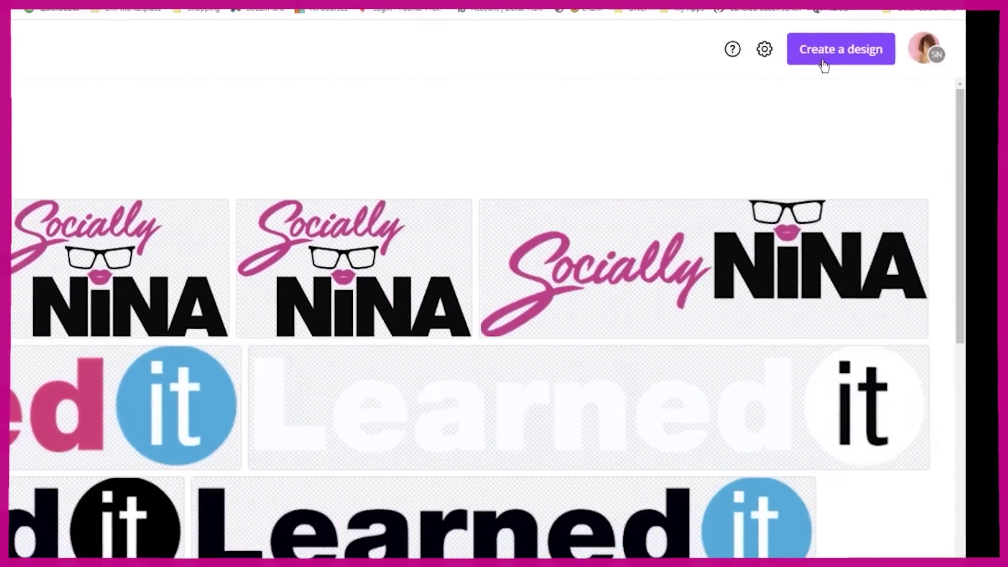
# Create a new Instagram Post design and set the stock photo of people eating at a wooden table as its background.
pyautogui.click(821, 59)
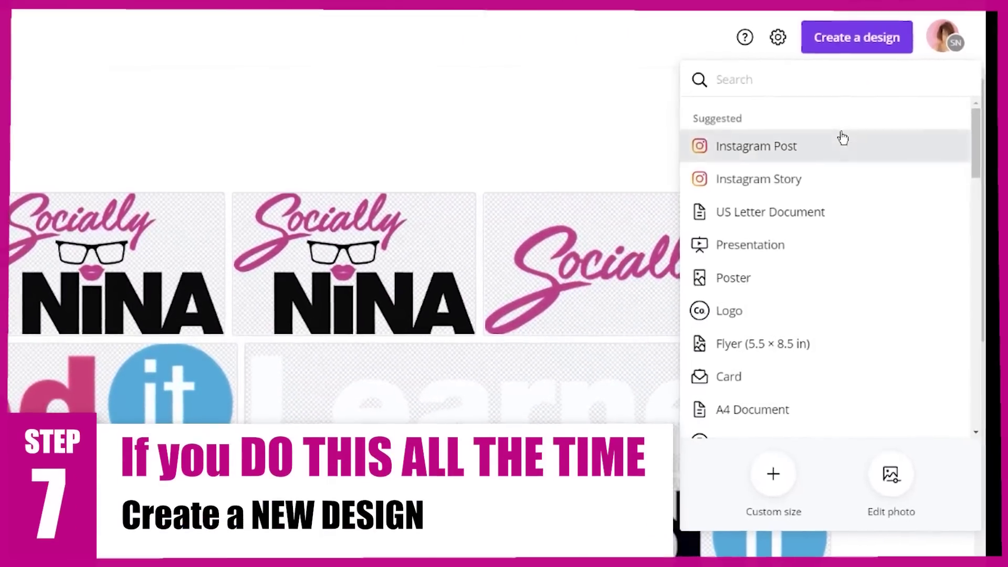
pyautogui.click(836, 137)
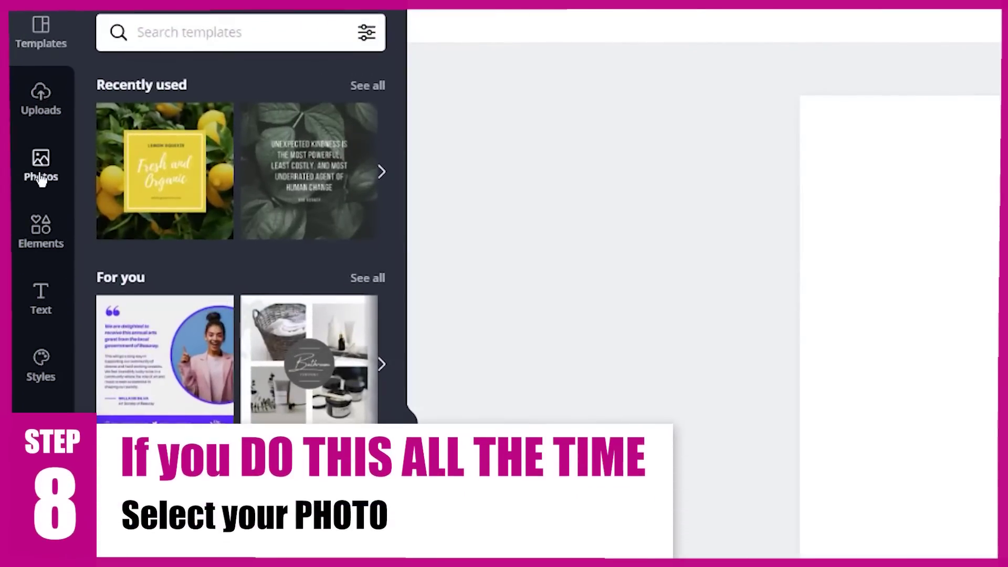
pyautogui.click(41, 176)
pyautogui.scroll(-5, 240, 236)
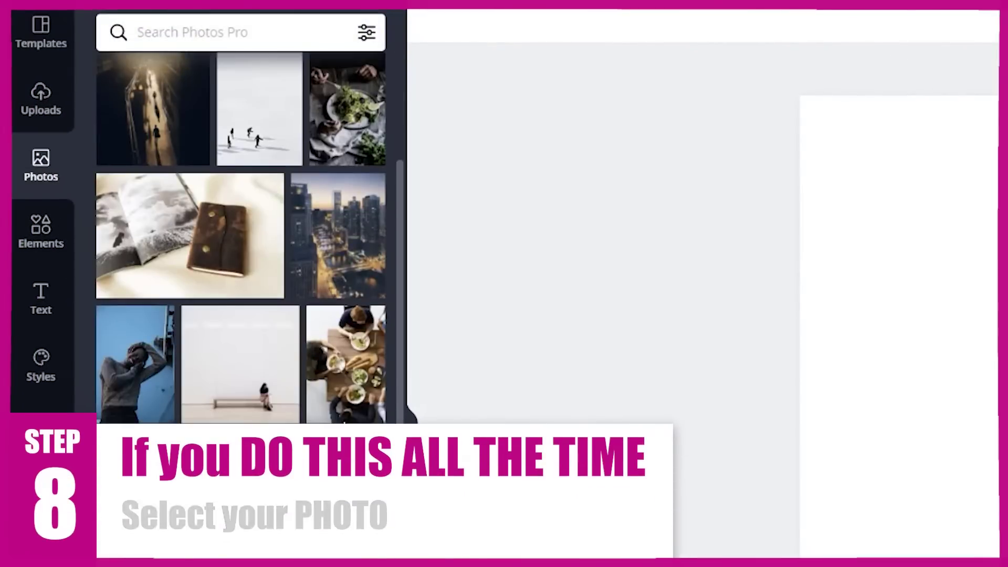
pyautogui.click(346, 362)
pyautogui.rightClick(380, 222)
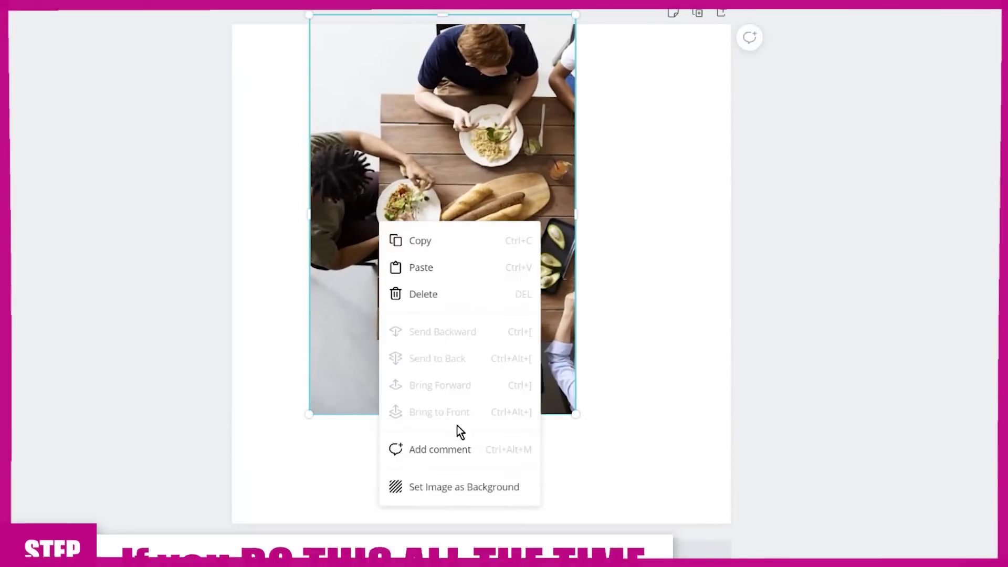
pyautogui.click(462, 487)
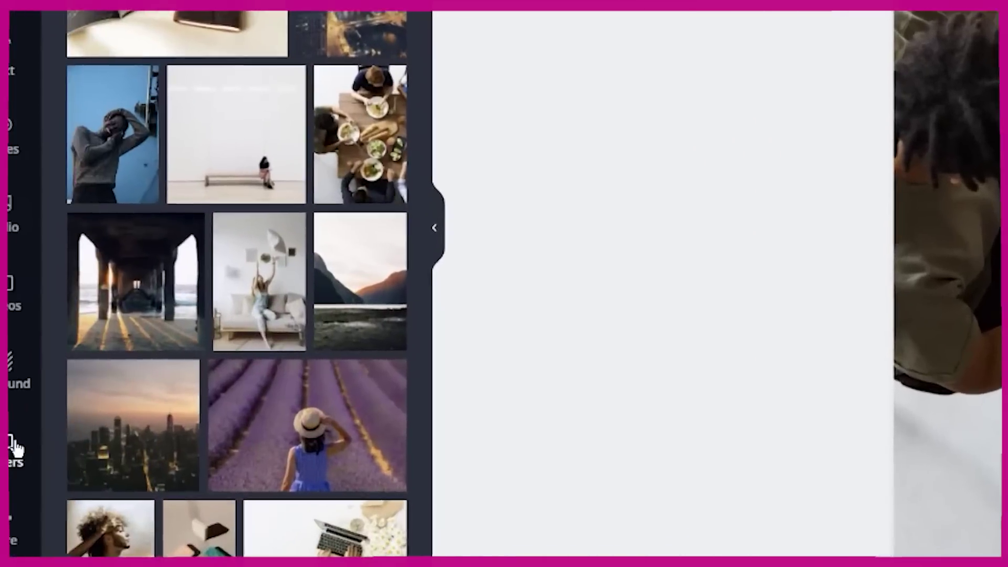
# Add the scattered-logo watermark from the shared Logos folder, align it with the photo's top-left corner and enlarge it to cover the whole page.
pyautogui.click(13, 447)
pyautogui.click(400, 104)
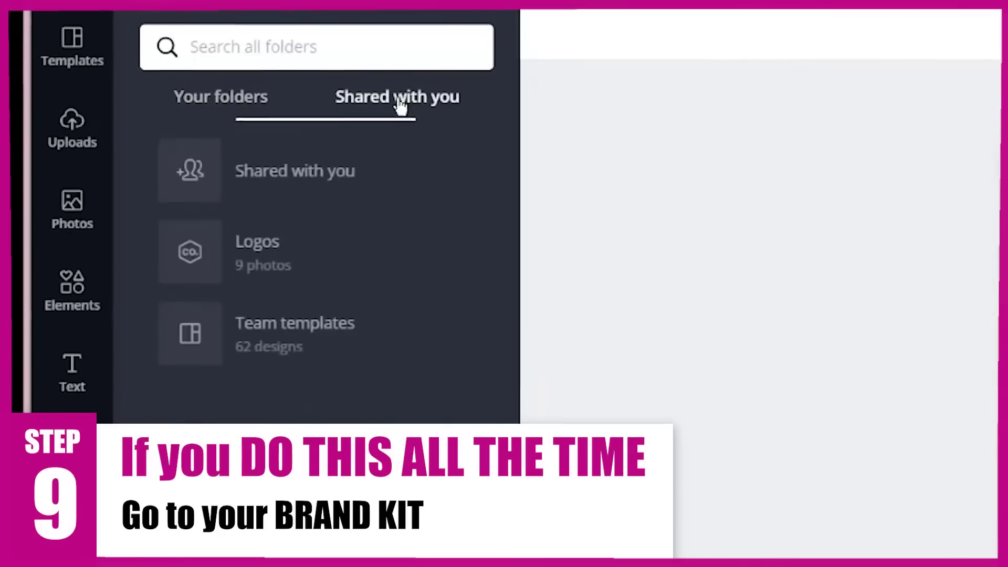
pyautogui.click(277, 236)
pyautogui.click(481, 197)
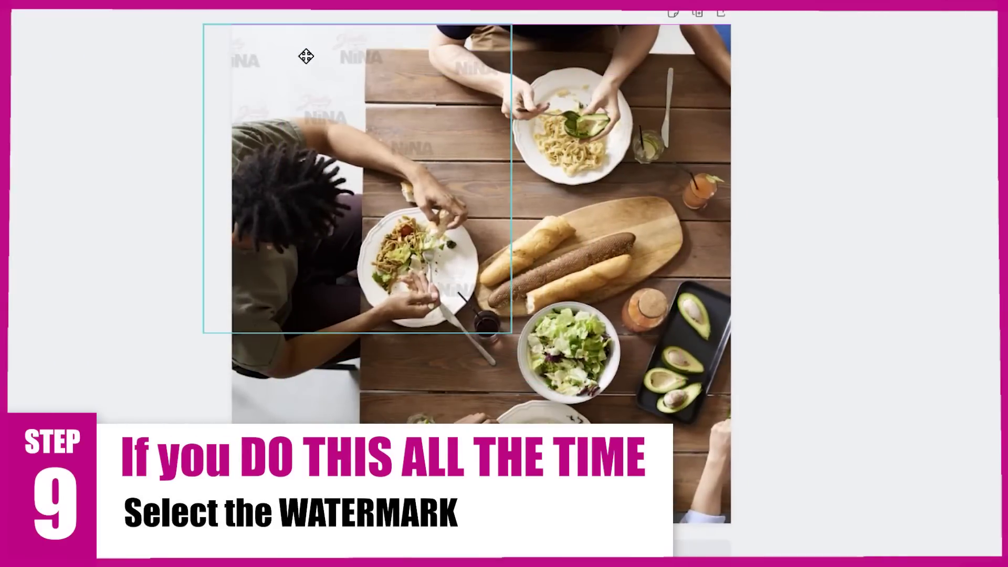
pyautogui.moveTo(322, 48); pyautogui.dragTo(334, 54)
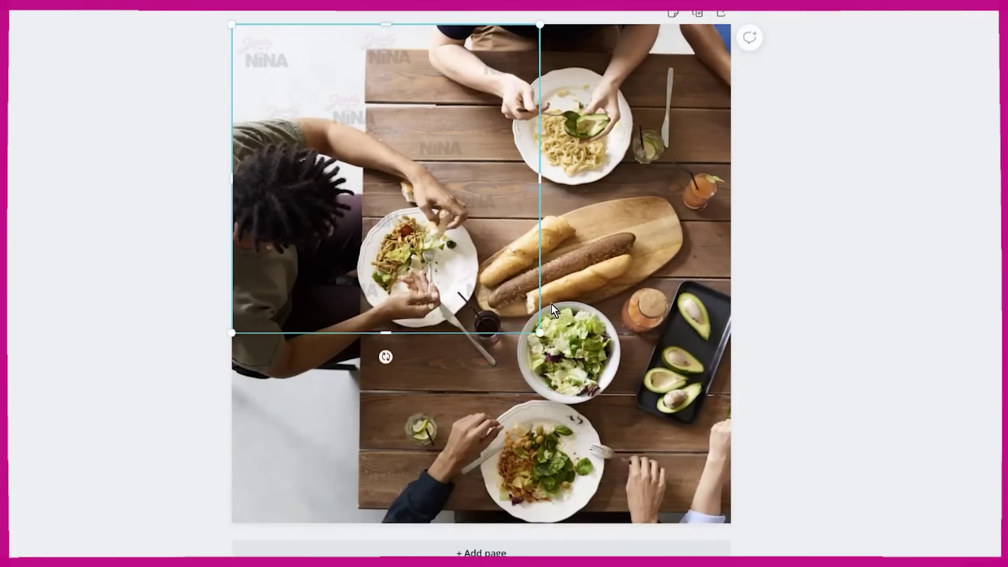
pyautogui.moveTo(539, 332); pyautogui.dragTo(737, 529)
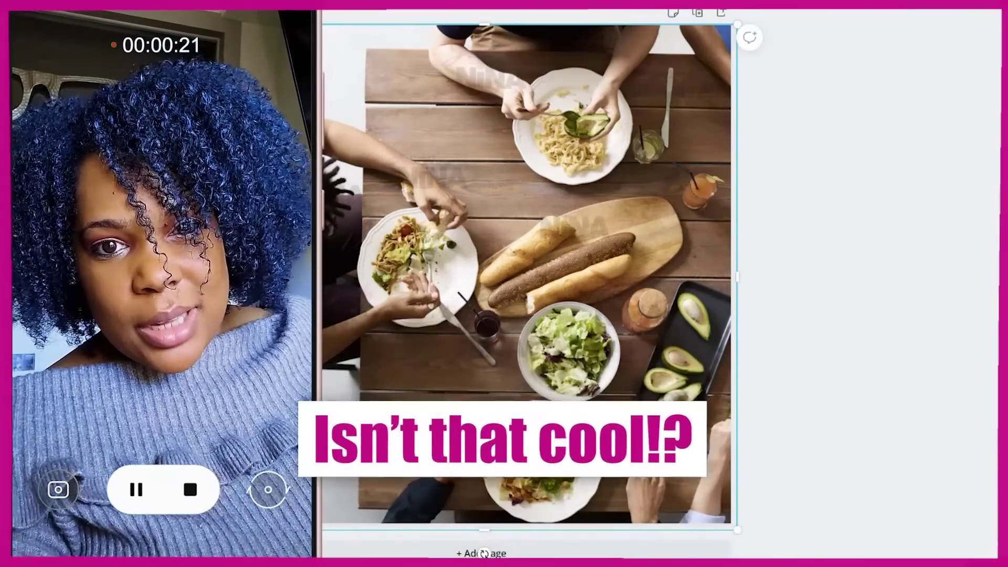